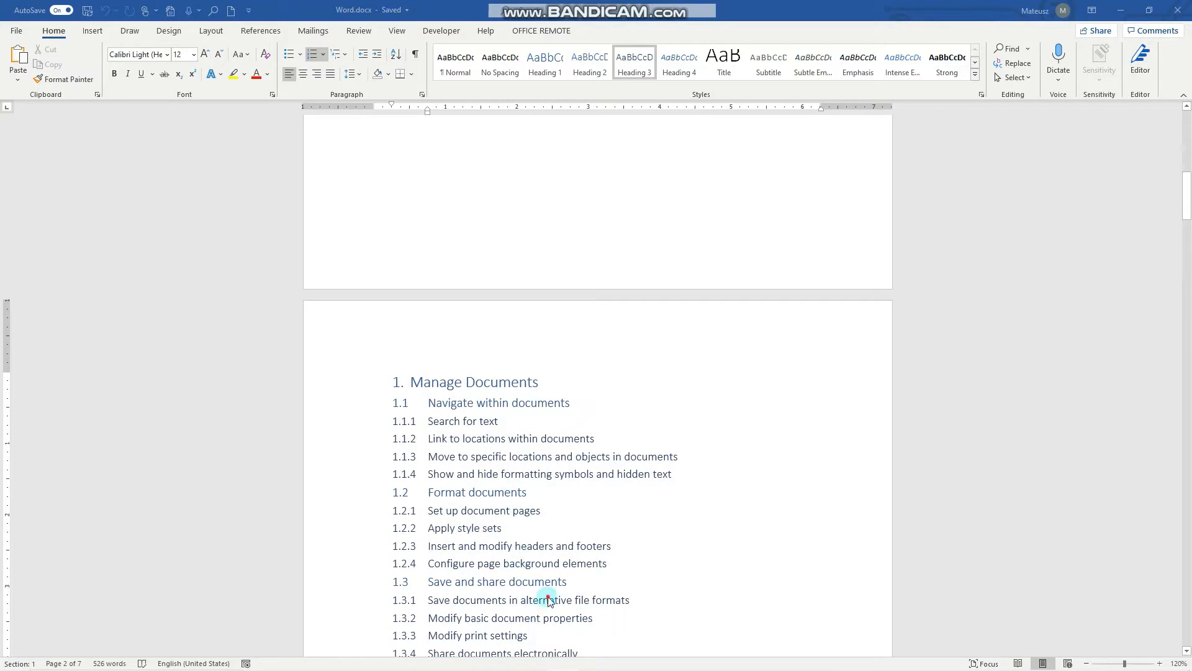
Step: Show the full Manage Documents outline and place the cursor at the end of item 1.3.1
left_click(566, 600)
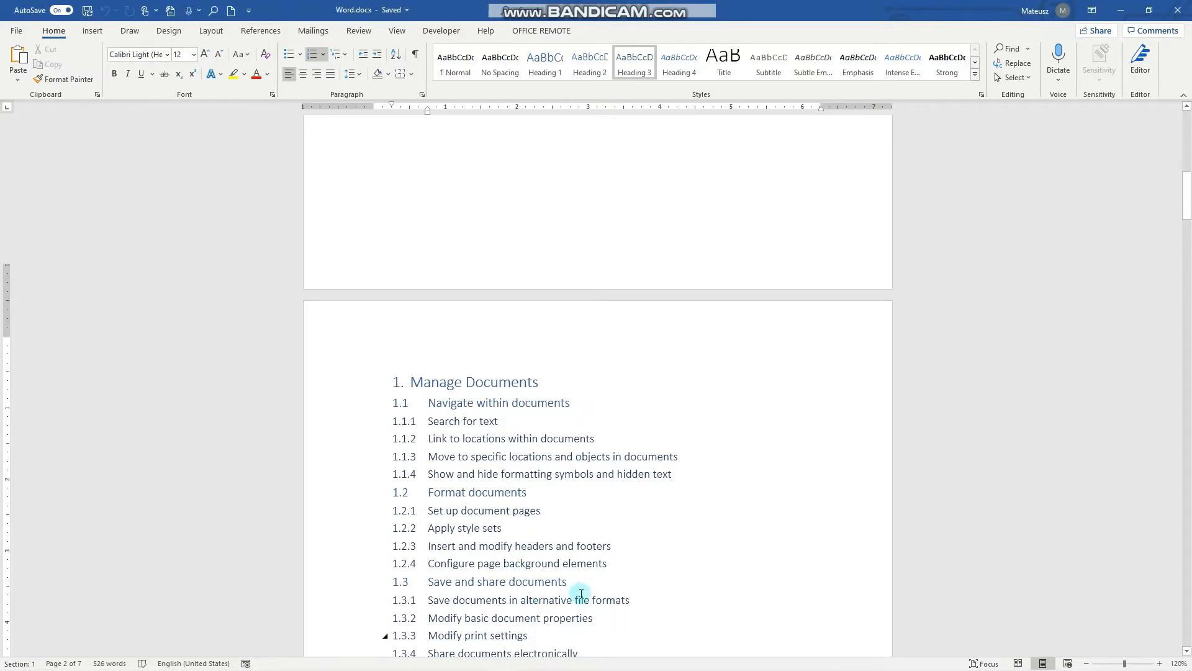
scroll(579, 596, "down", 3)
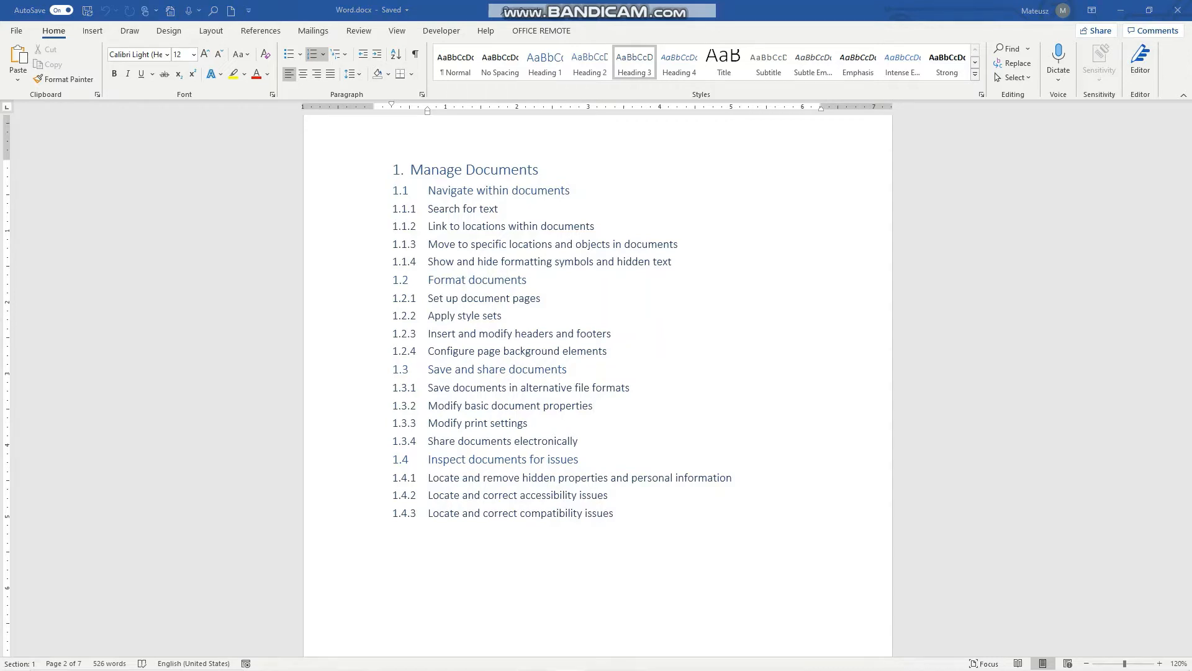
left_click(638, 386)
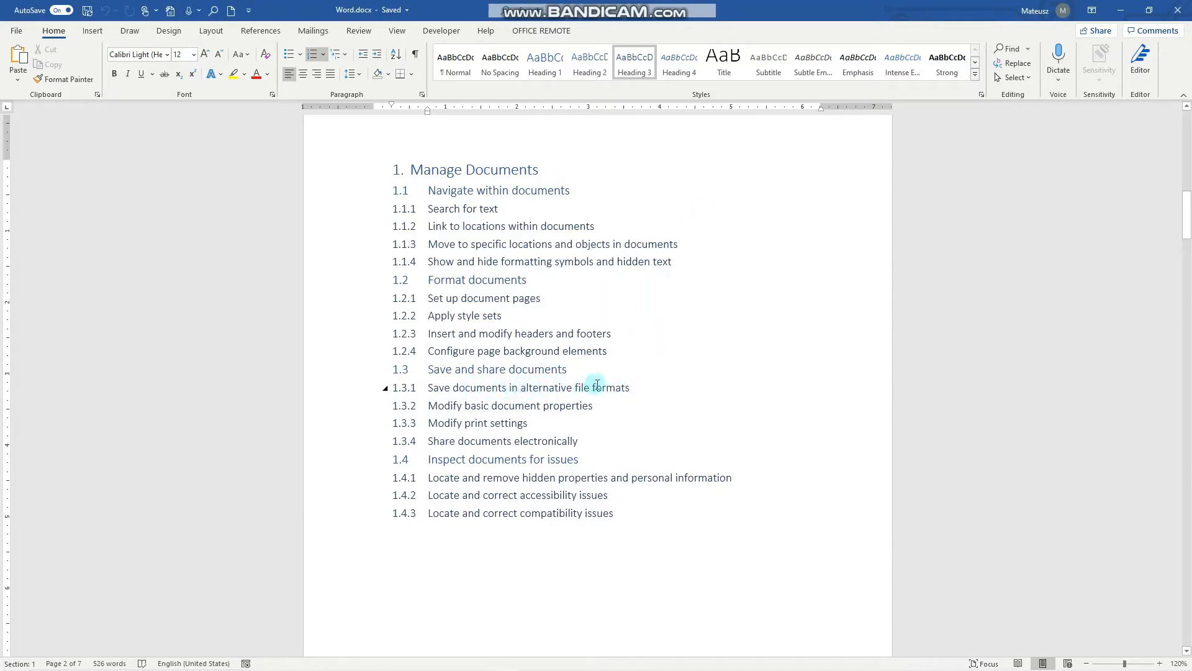
Step: Review the options for publishing the document as a PDF, then leave without publishing
left_click(29, 38)
left_click(53, 256)
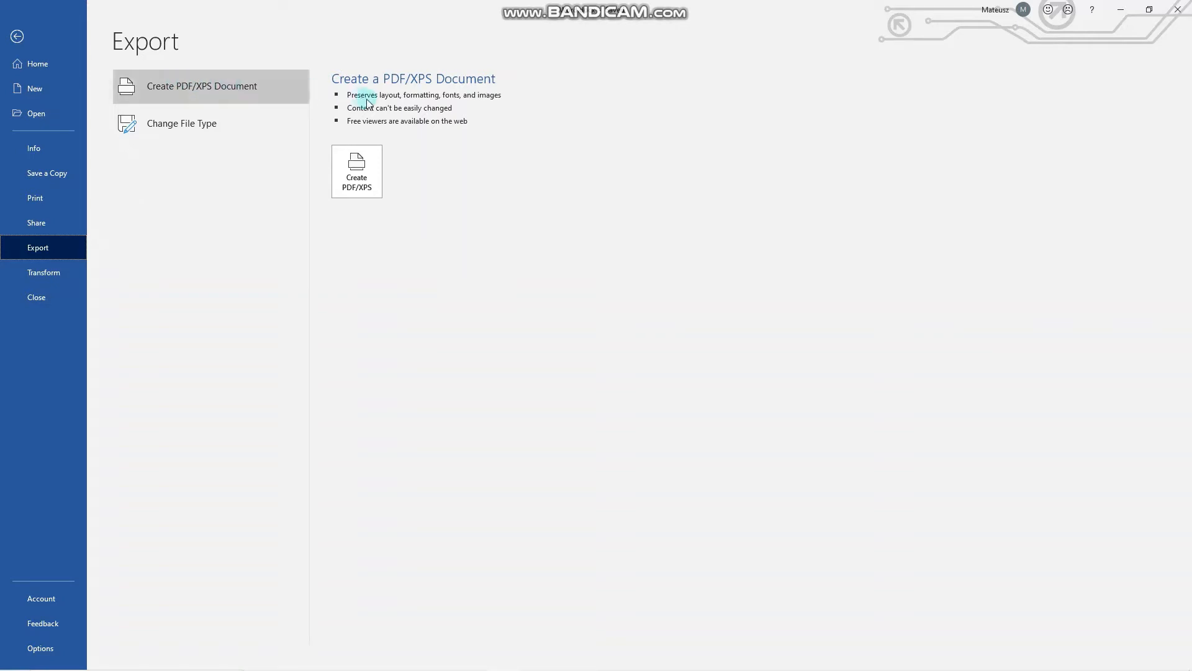
left_click(356, 154)
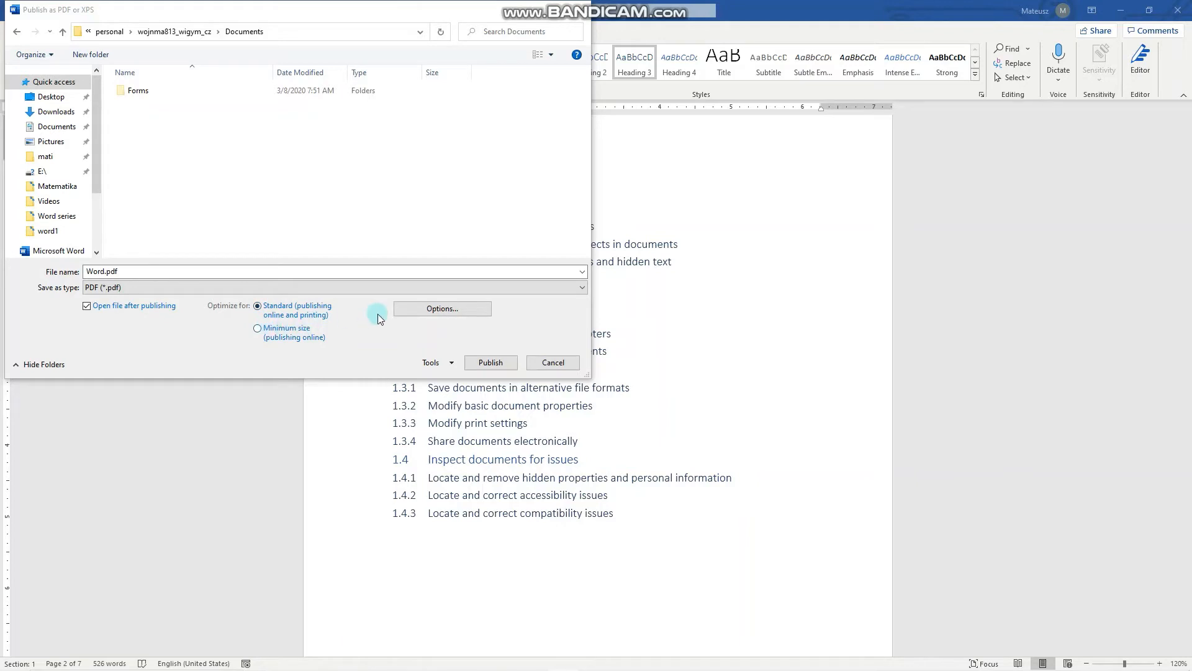
left_click(416, 308)
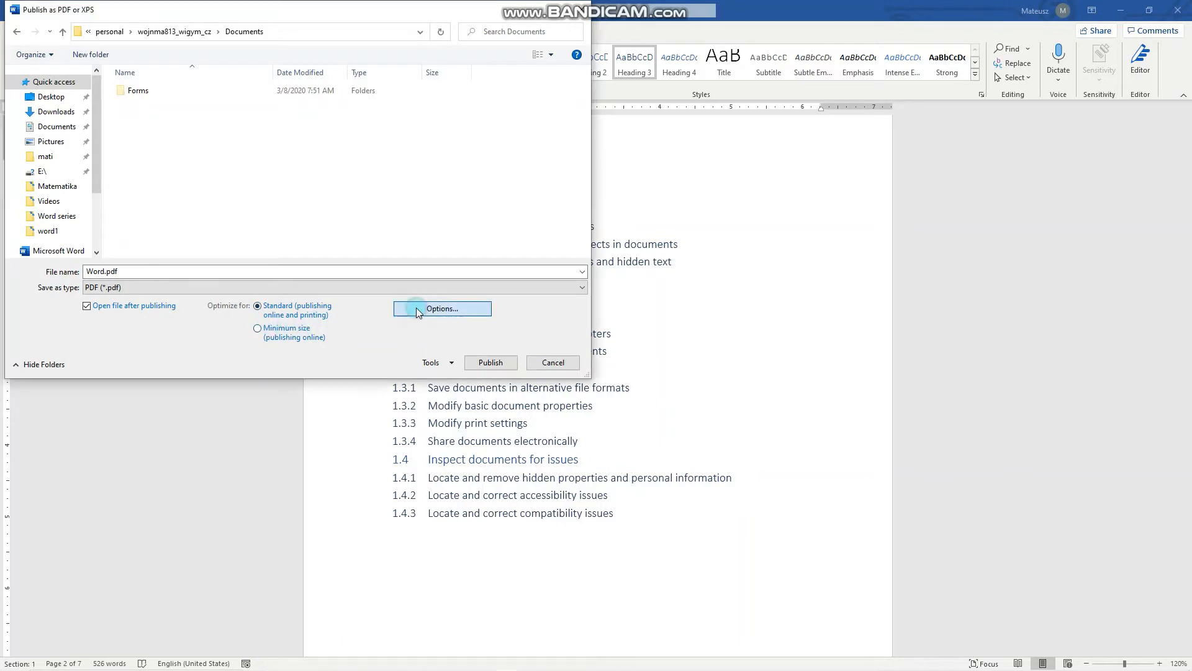
left_click_drag(271, 58, 296, 90)
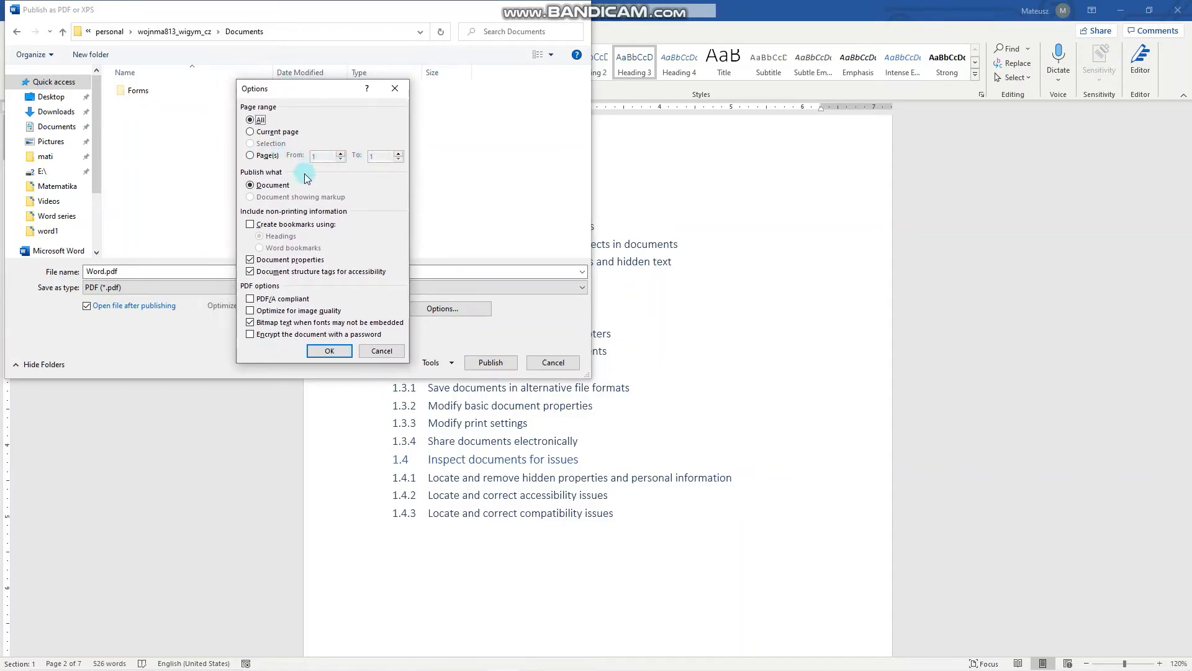
left_click(395, 354)
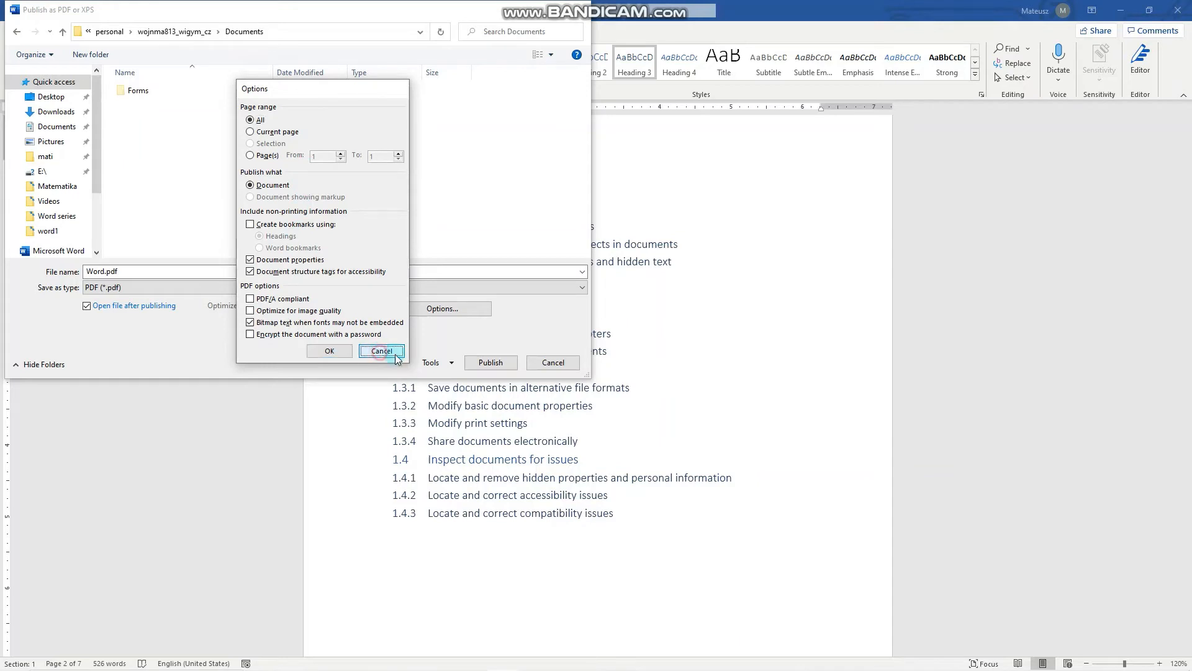
left_click(550, 362)
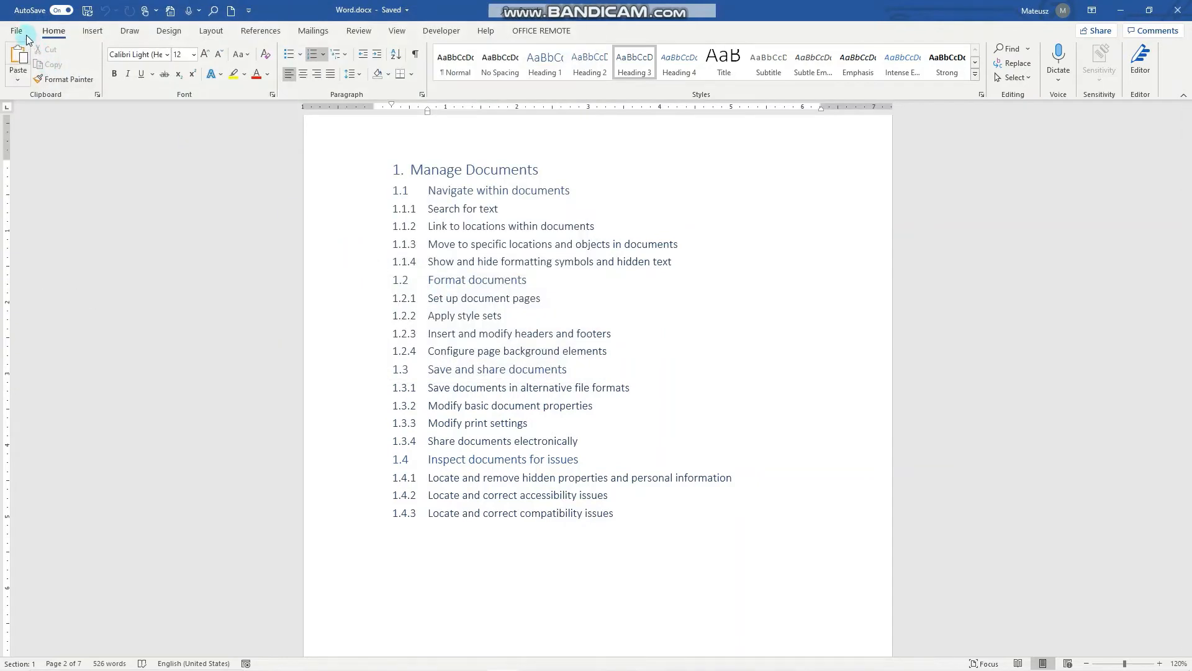
Step: Review the alternative file types offered for exporting the document, then return to the document
left_click(25, 36)
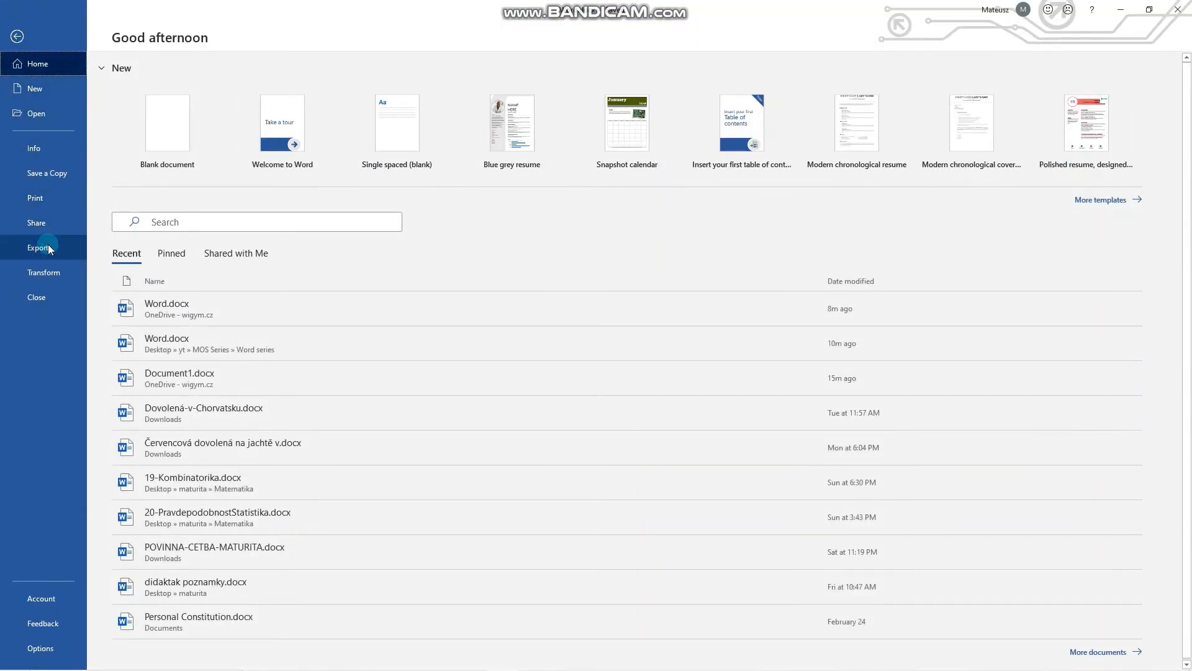
left_click(47, 247)
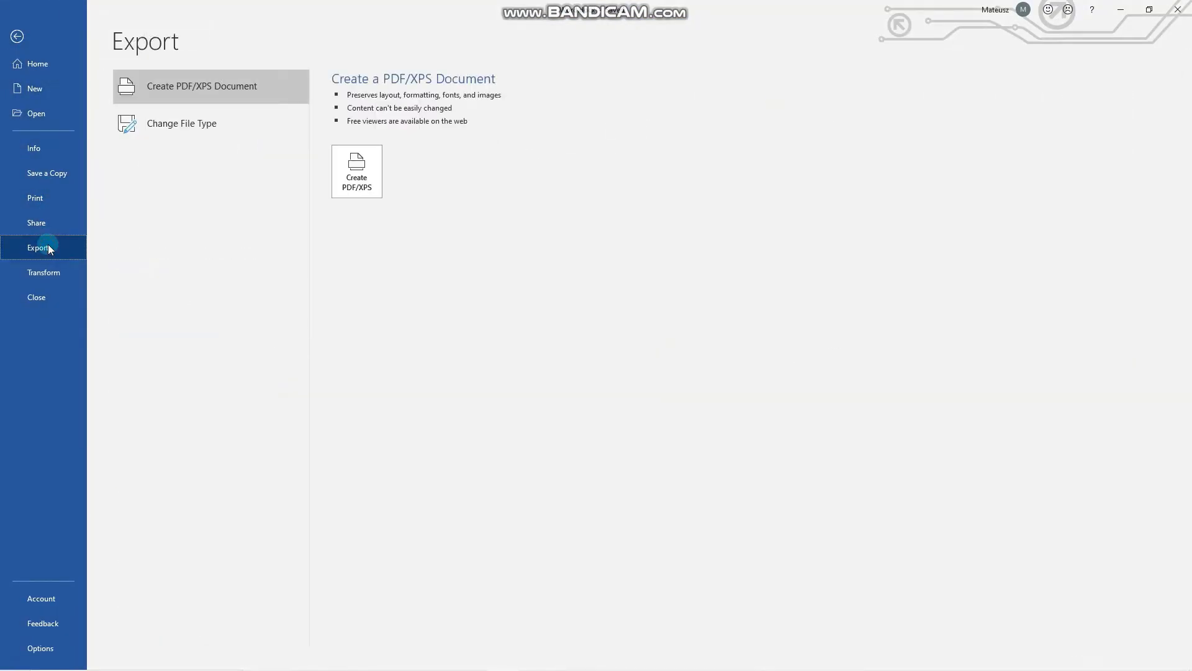
left_click(165, 122)
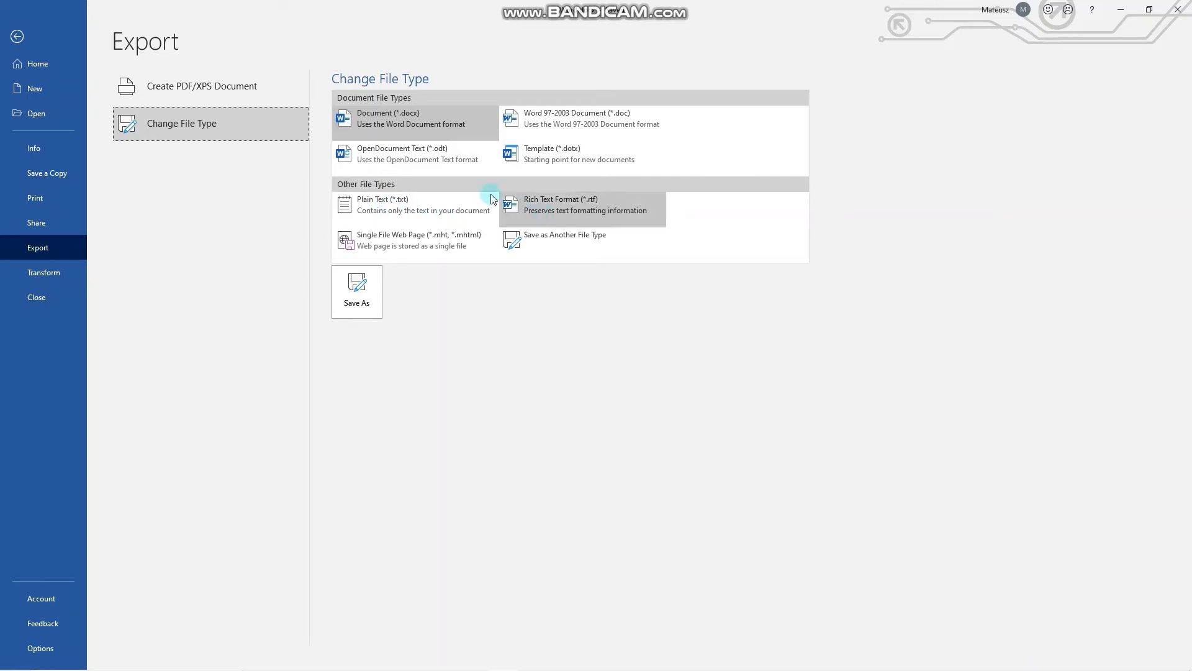
left_click(15, 26)
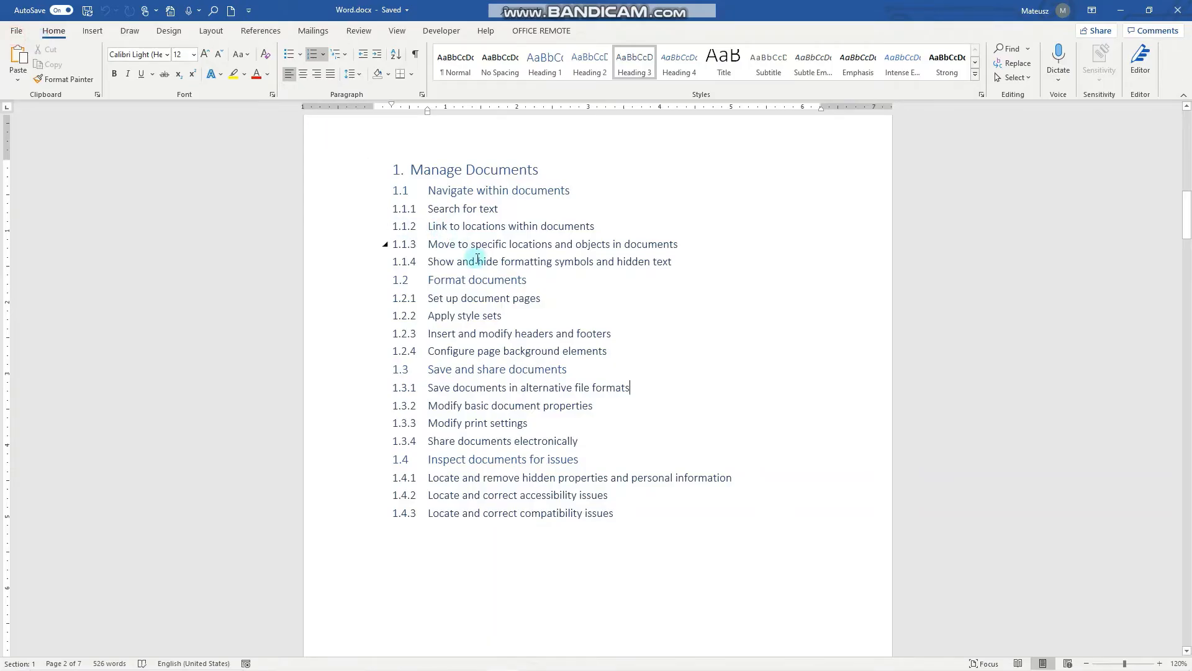
Step: Place the cursor at the end of item 1.3.2 and examine the document's basic properties, including title, tags and comments
left_click(476, 405)
left_click(609, 408)
left_click(14, 32)
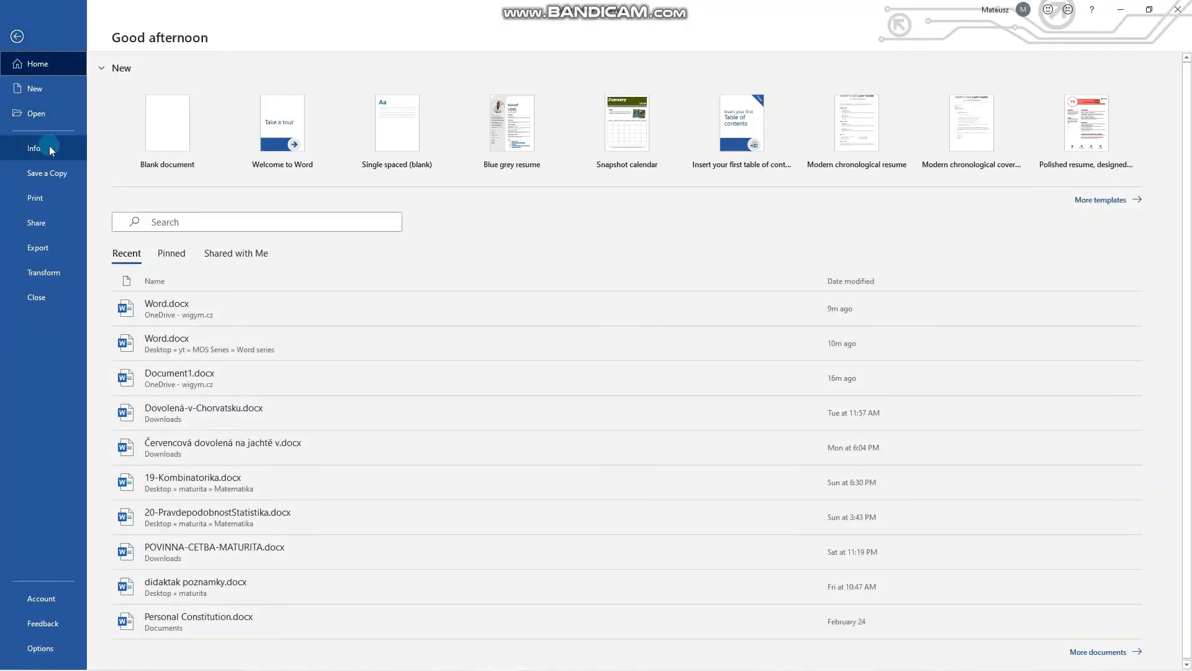
left_click(50, 148)
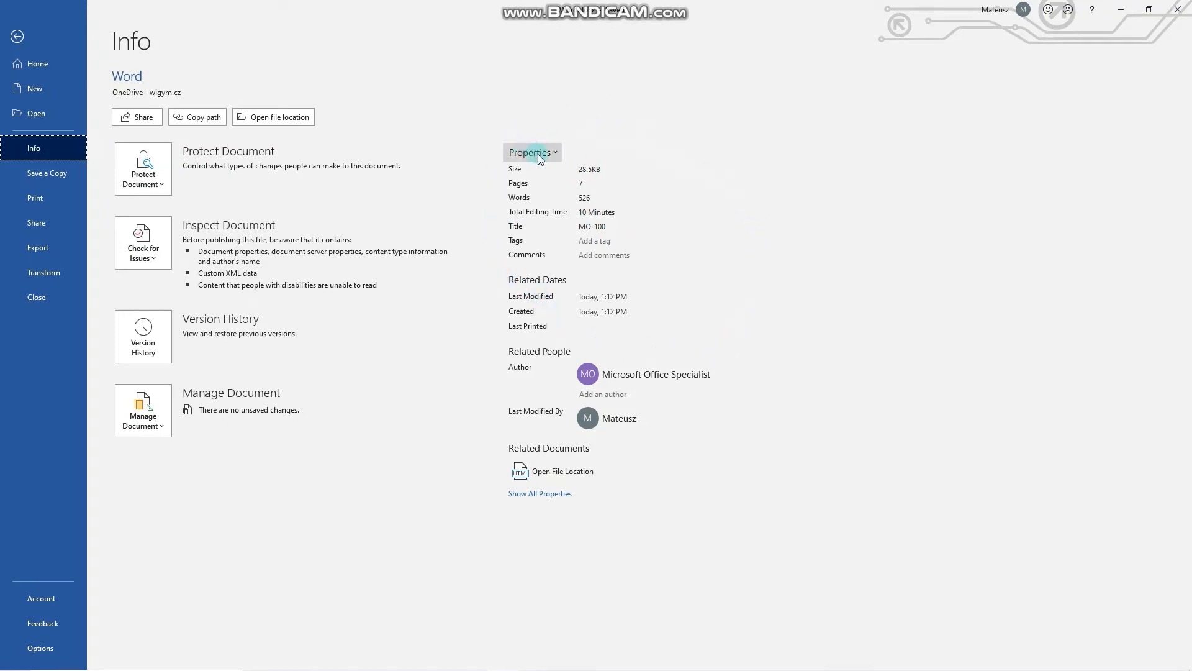
left_click(618, 225)
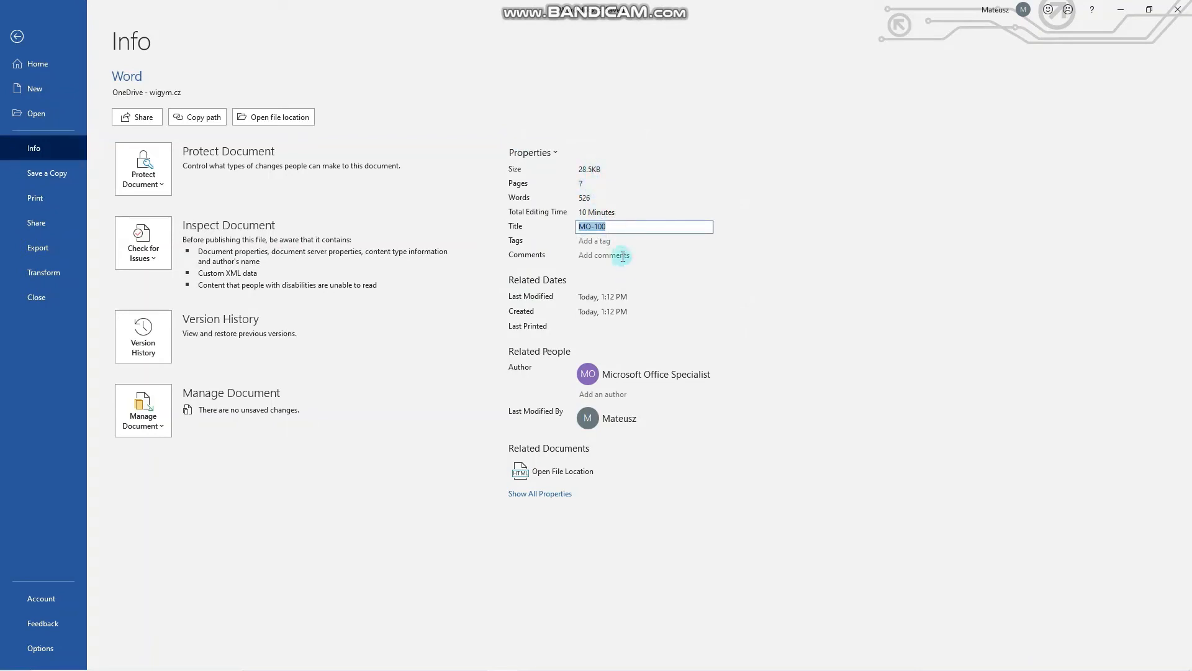
key("Tab")
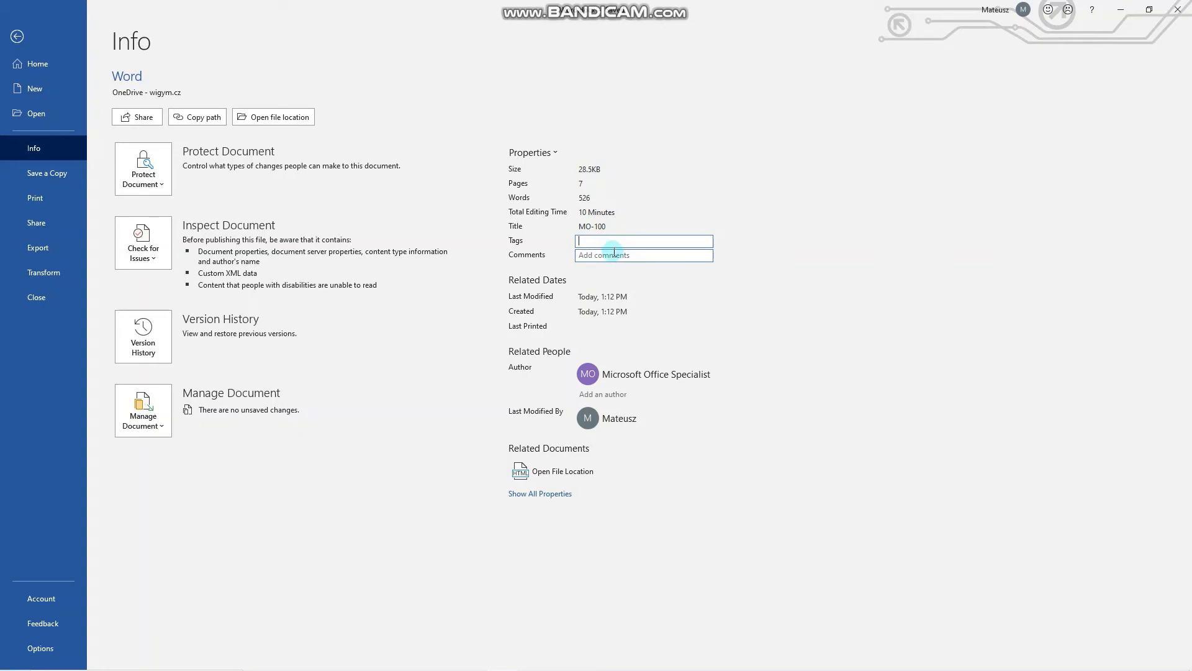
Step: Enter "keyword" as the keywords in the document's advanced summary properties
left_click(544, 155)
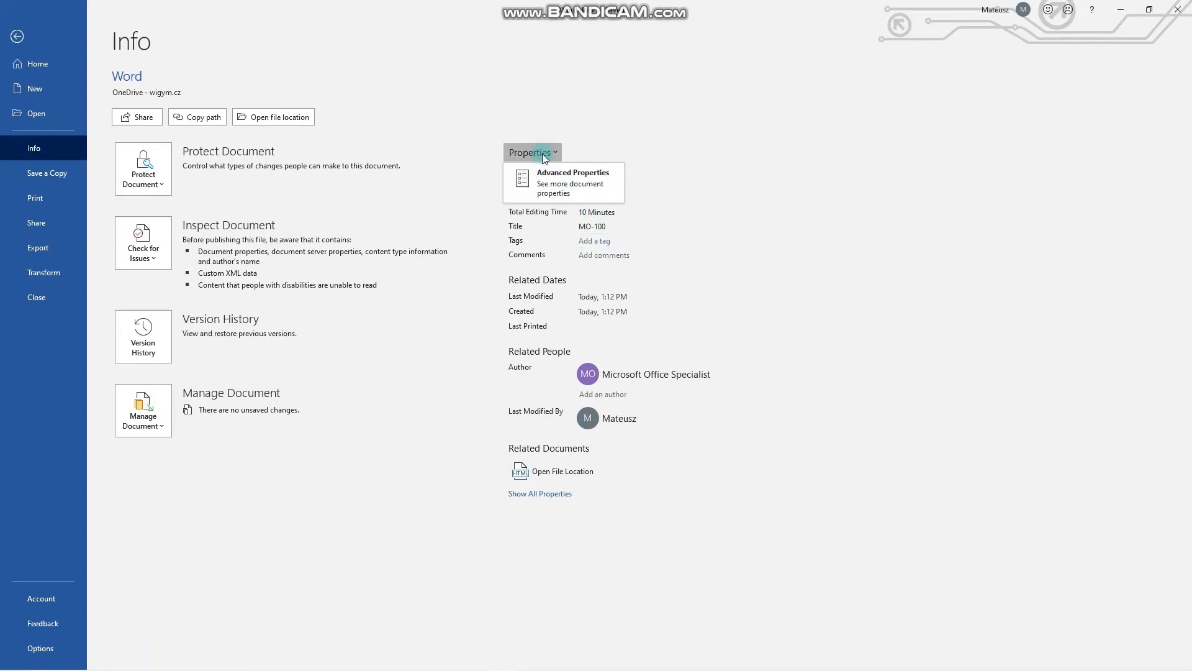
left_click(549, 179)
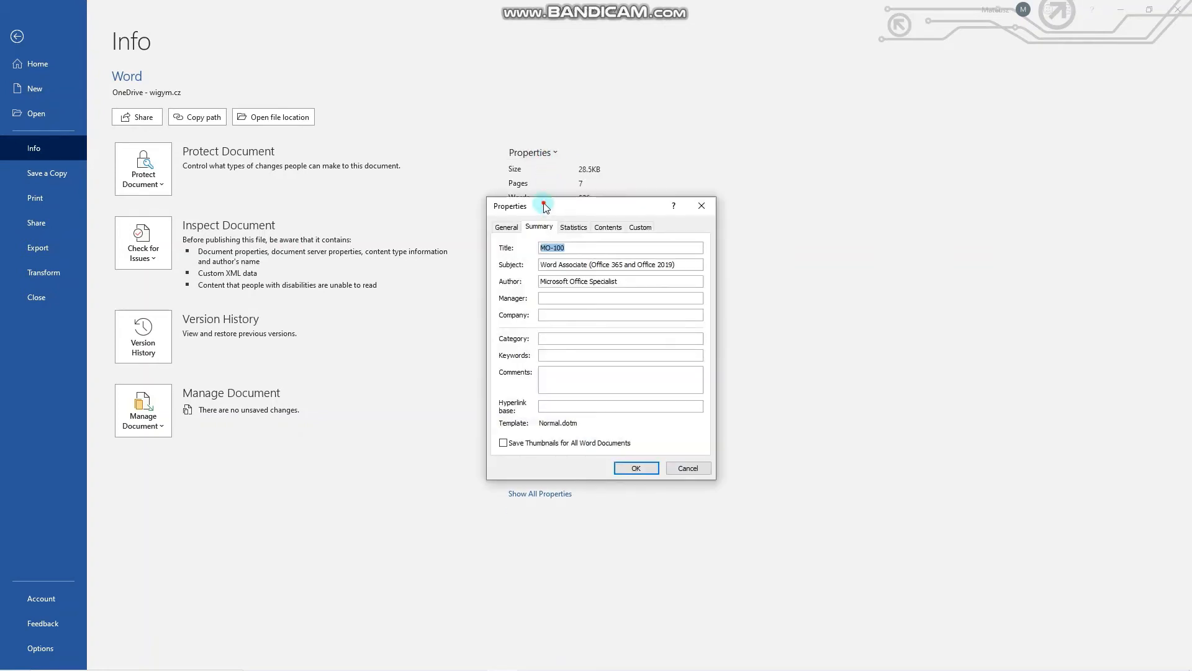
left_click_drag(544, 206, 734, 151)
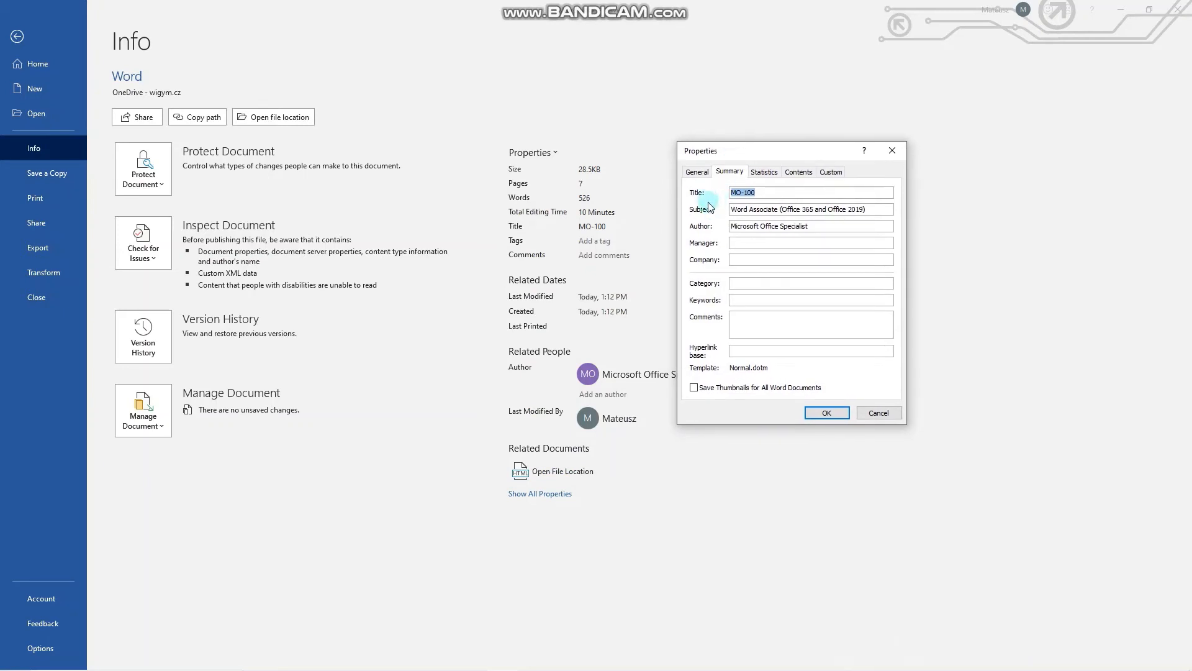
left_click(756, 316)
left_click(761, 296)
left_click(735, 257)
left_click(763, 304)
type("keyword")
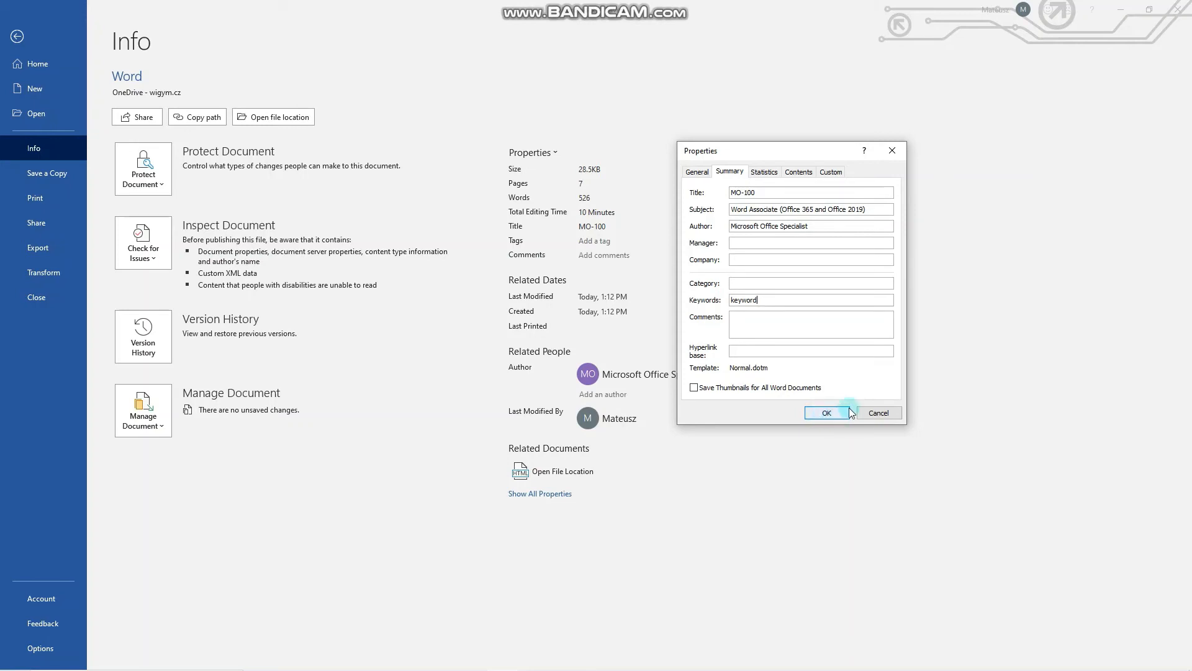
Step: Examine the statistics, contents and custom properties, including the Client name and value types, then cancel and return to the document
left_click(770, 174)
left_click(799, 173)
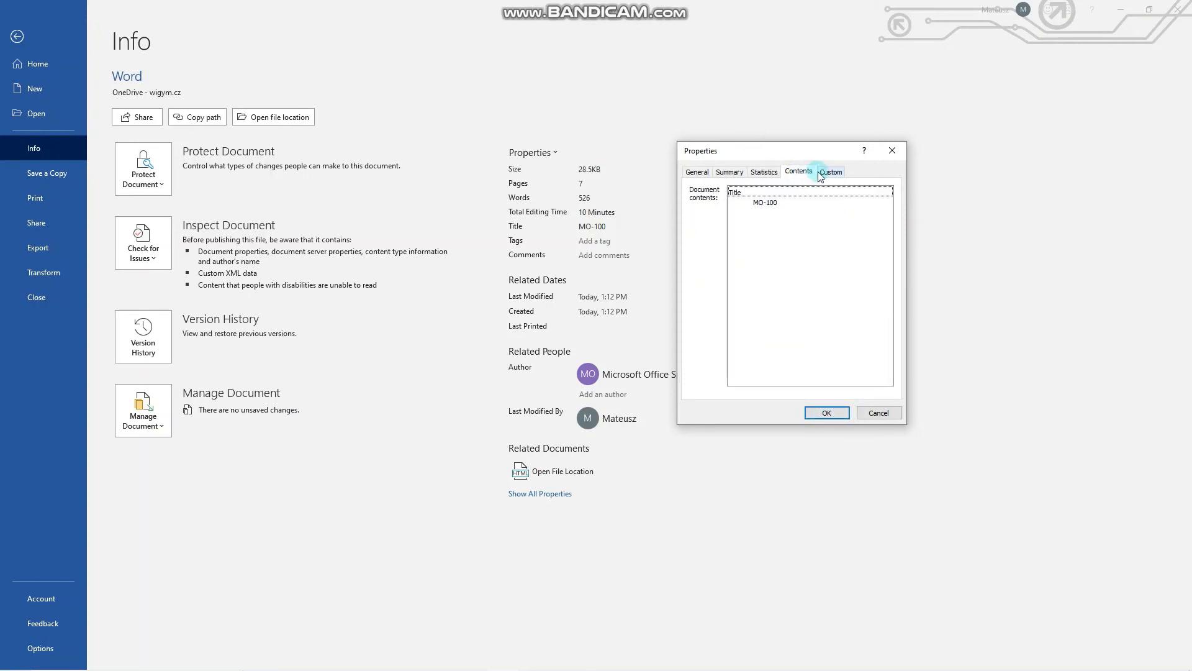
left_click(829, 172)
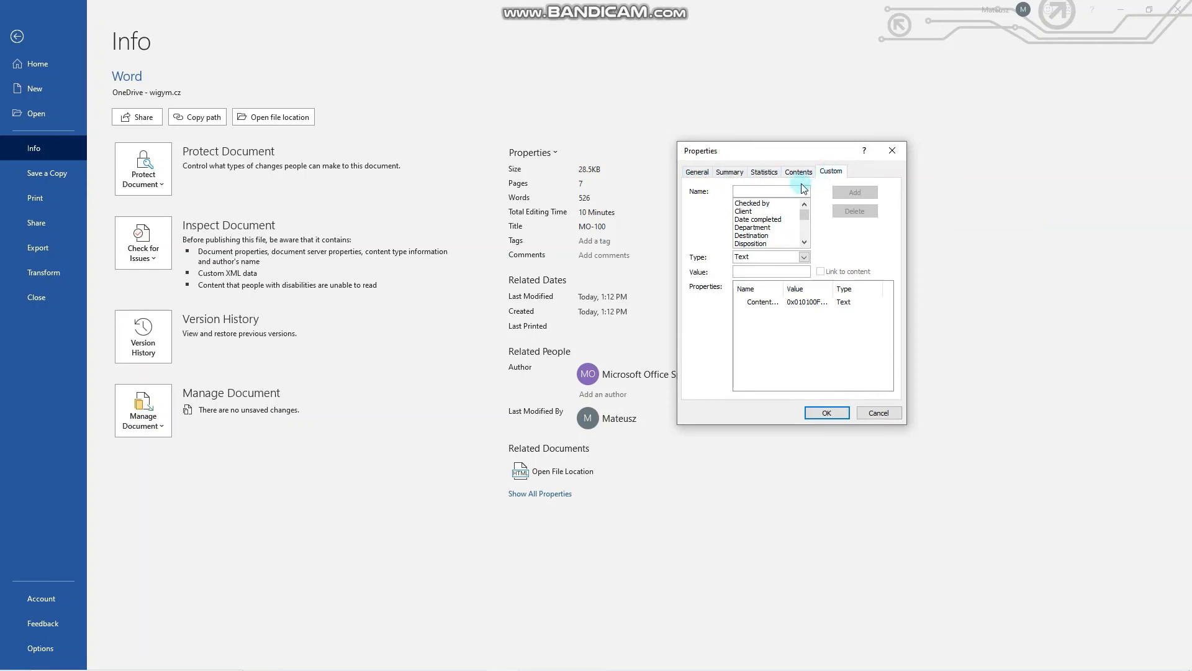
left_click(752, 203)
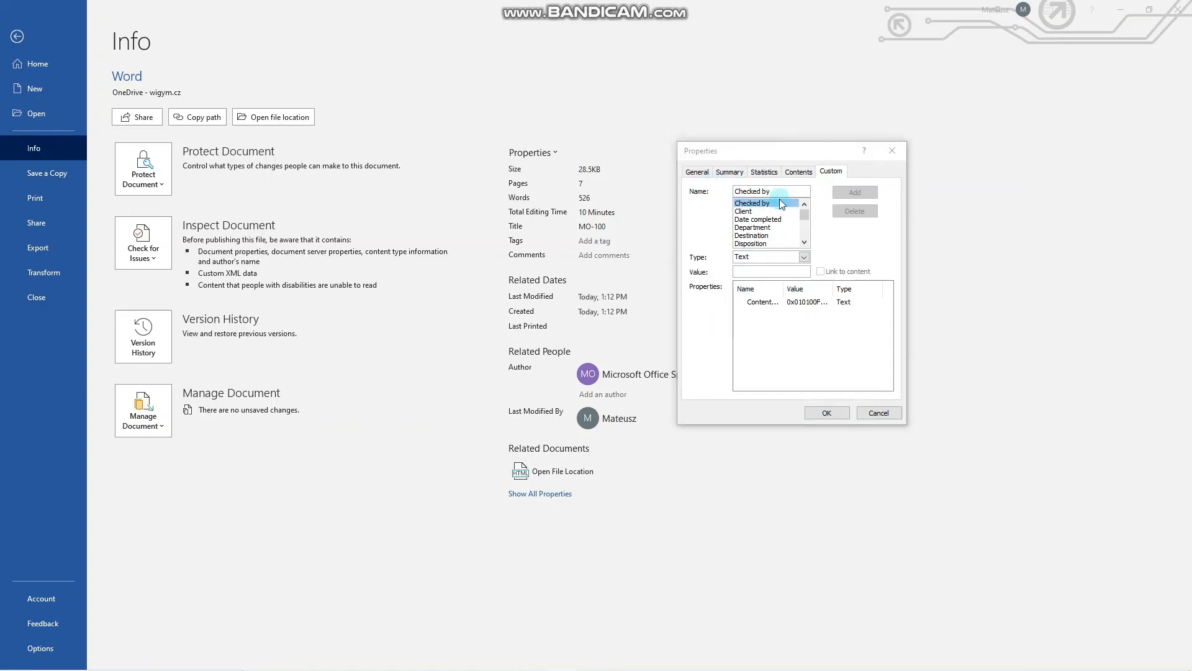
left_click(746, 213)
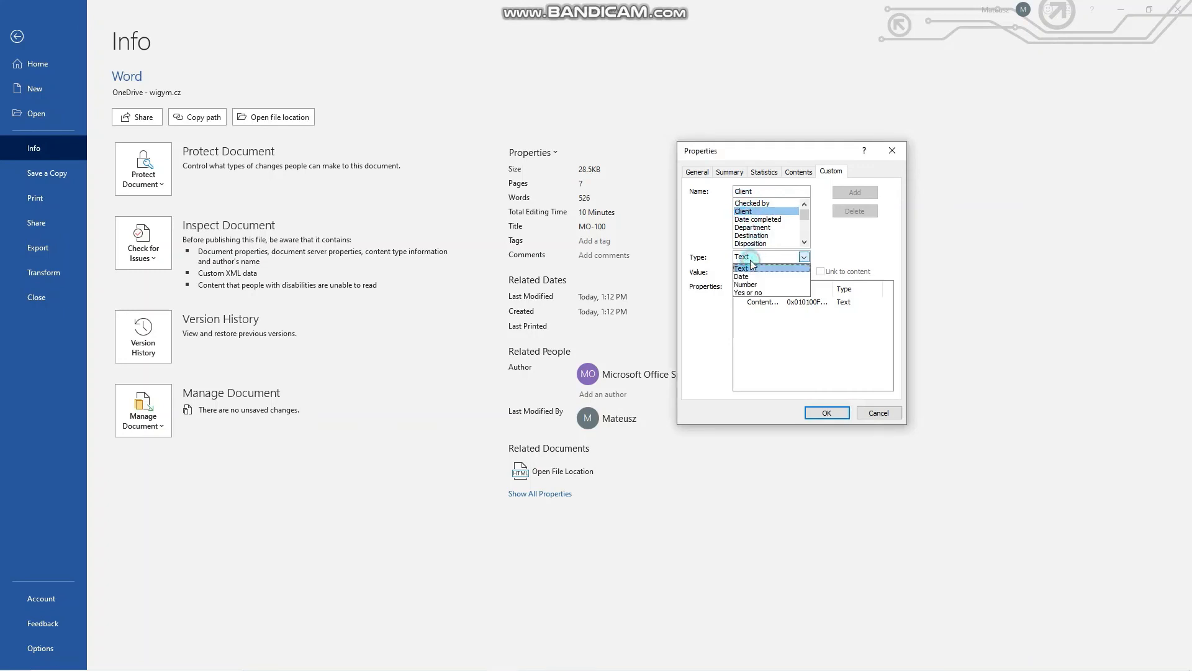
left_click(752, 264)
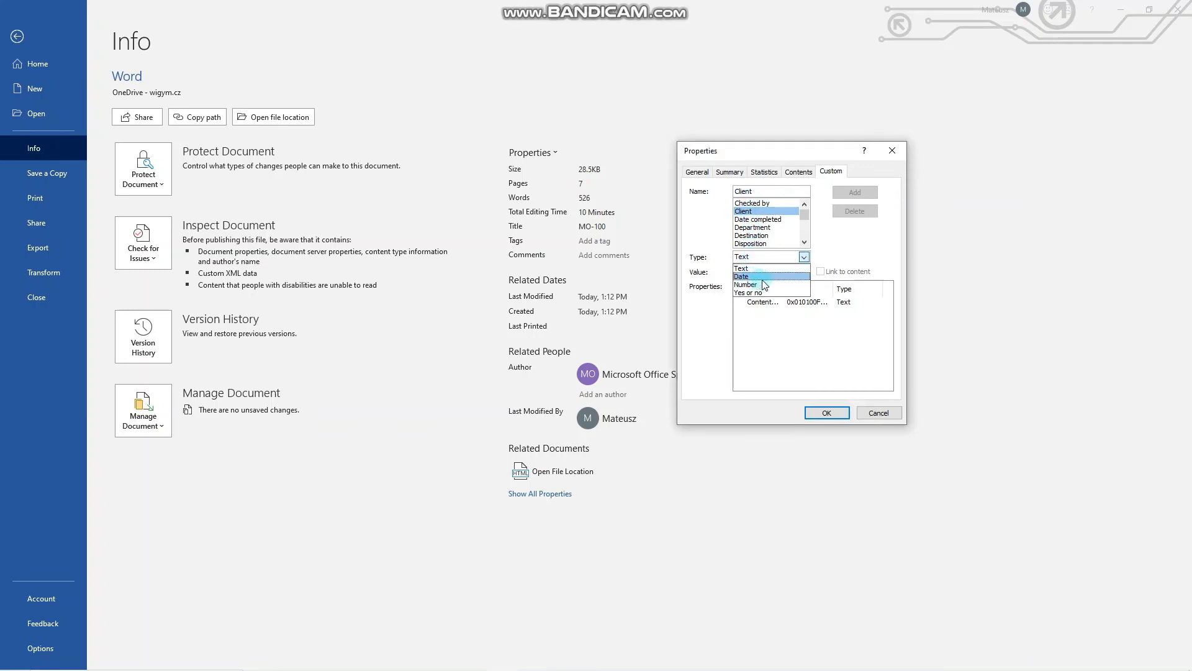
left_click(819, 328)
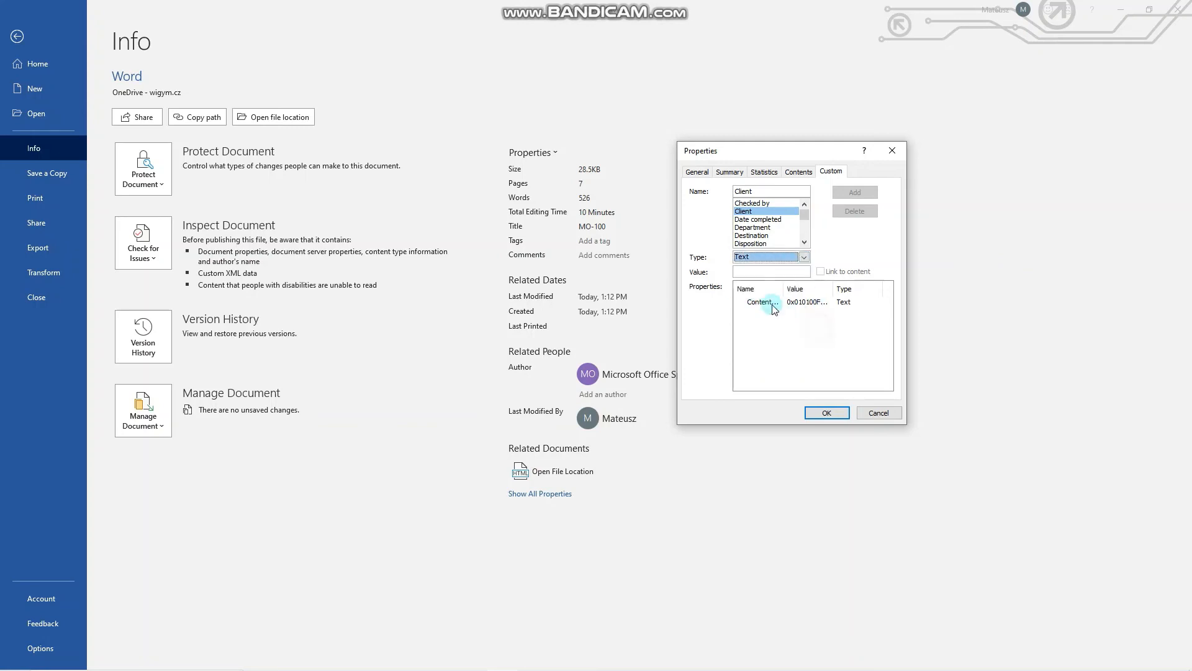
left_click(879, 413)
left_click(49, 47)
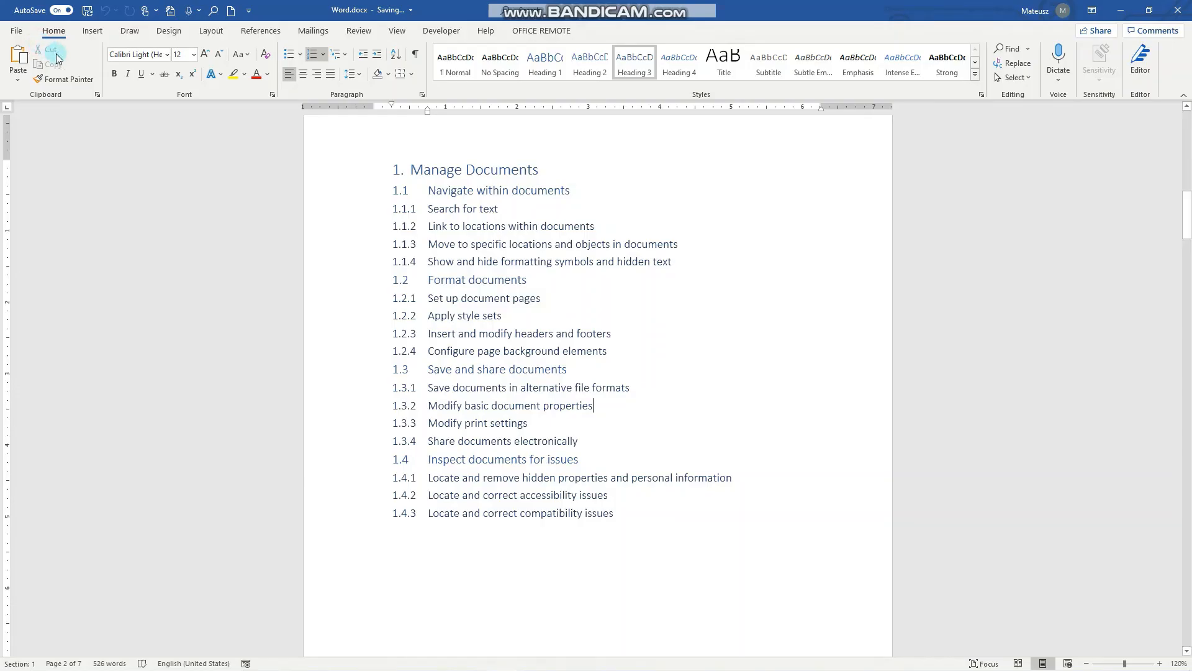